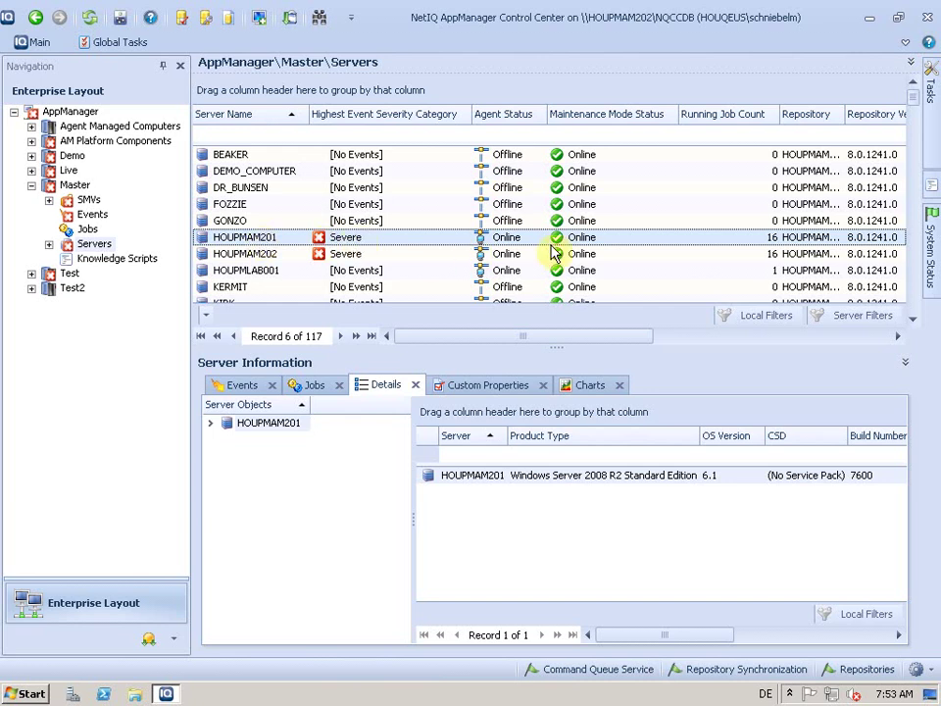
Open the print, export and email preview for all servers in the Master servers list.
right_click(370, 249)
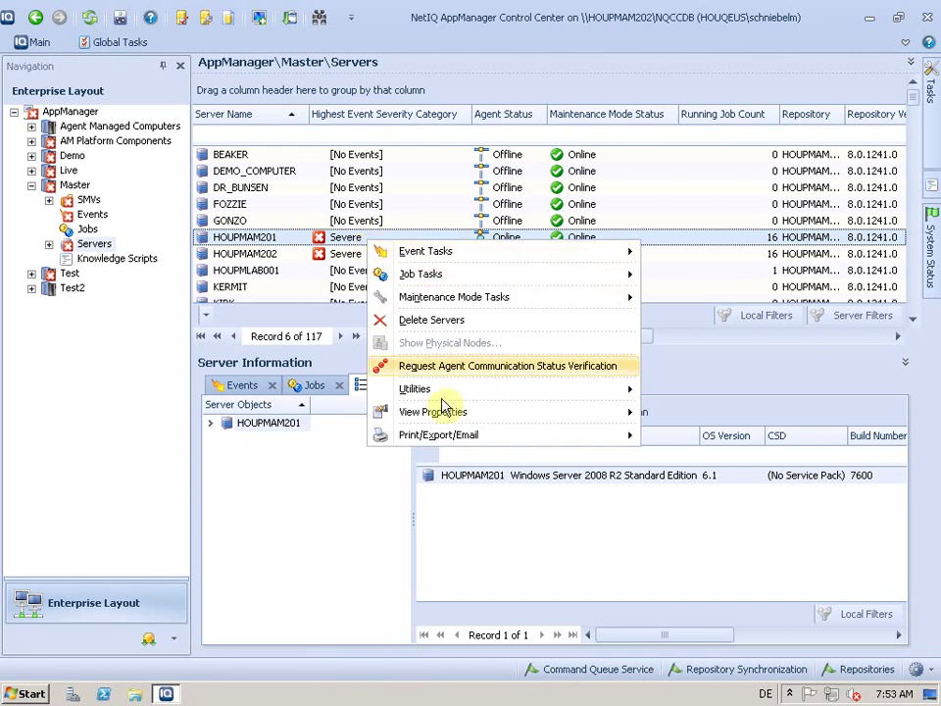
mouse_move(483, 438)
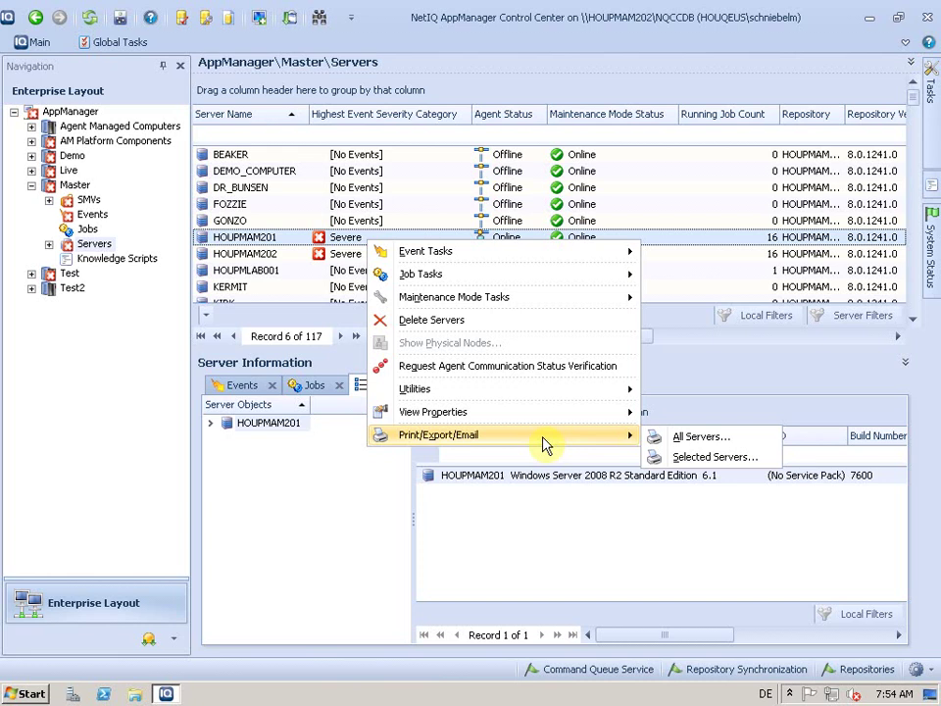
left_click(679, 444)
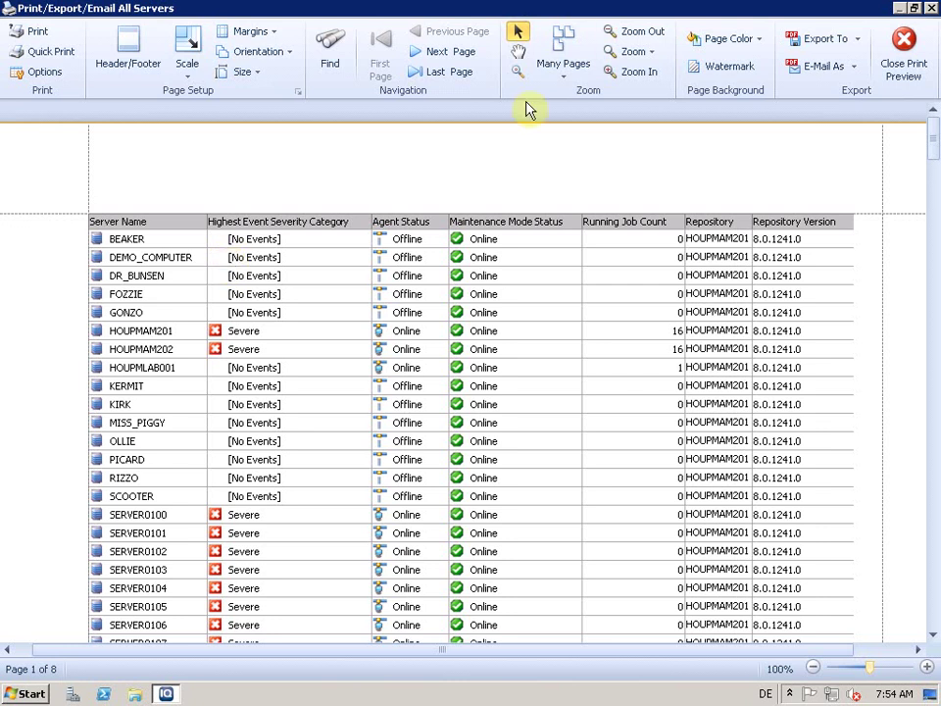
Examine the report's page layout in a 2 x 2 pages view and return the zoom to 100%.
left_click(571, 59)
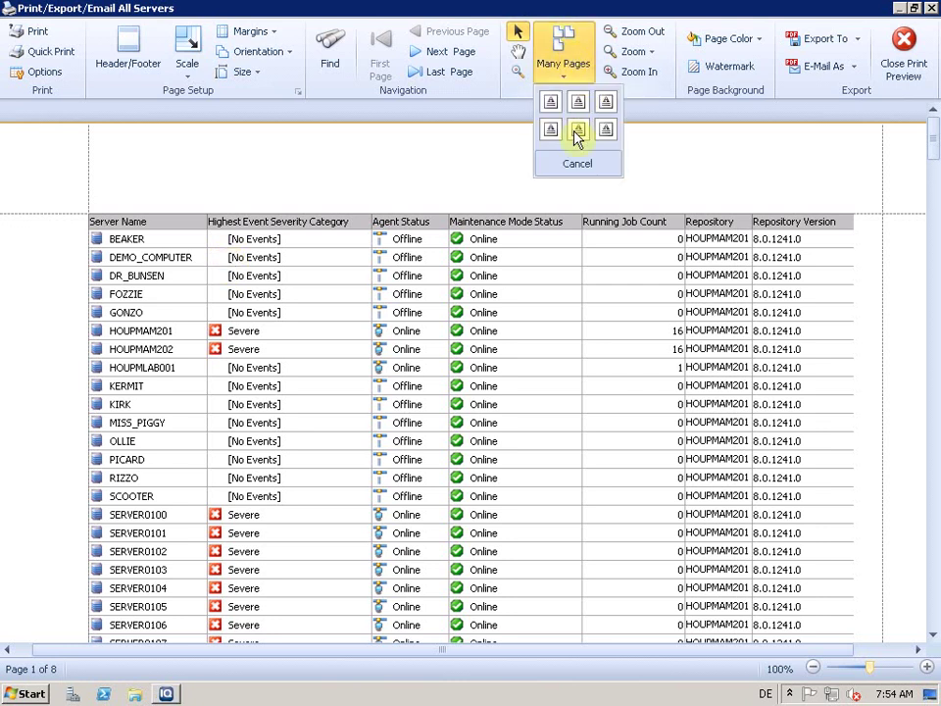
left_click(577, 137)
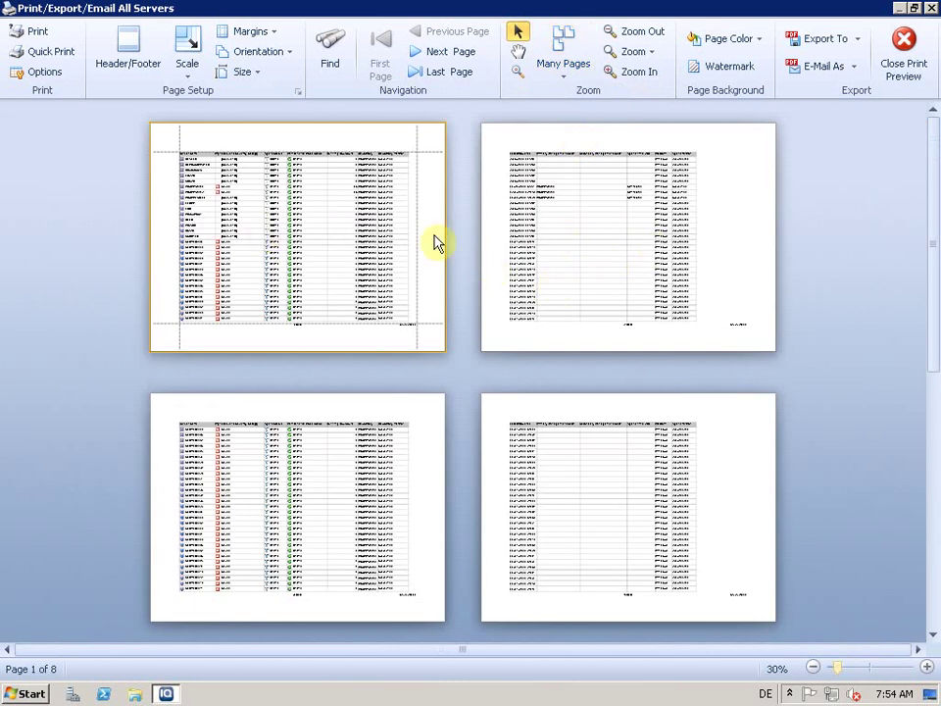
left_click(520, 242)
left_click(366, 244)
left_click(516, 241)
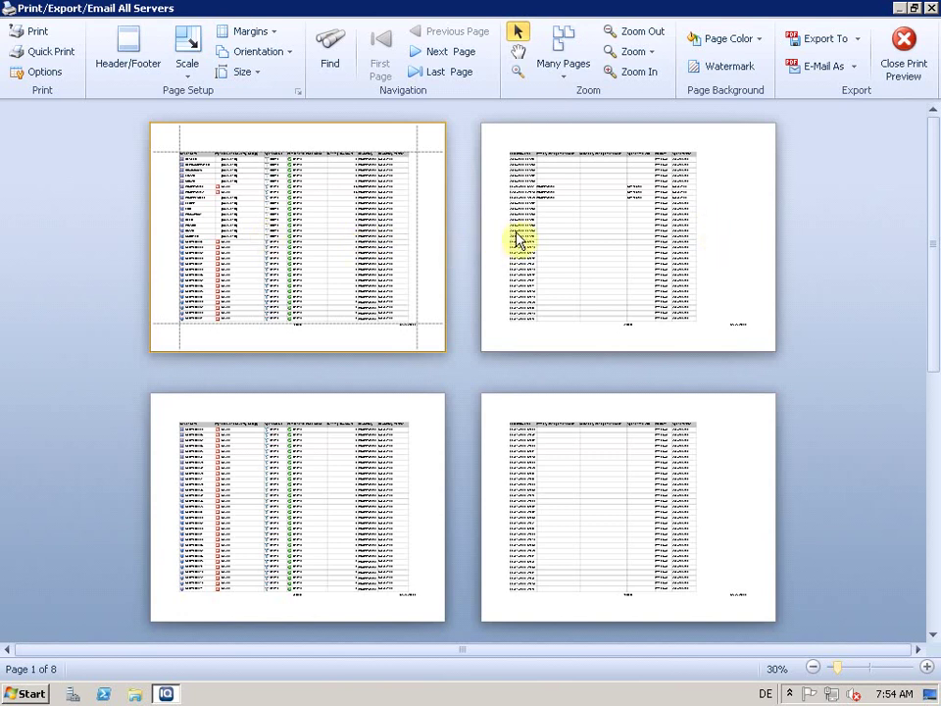
left_click(633, 55)
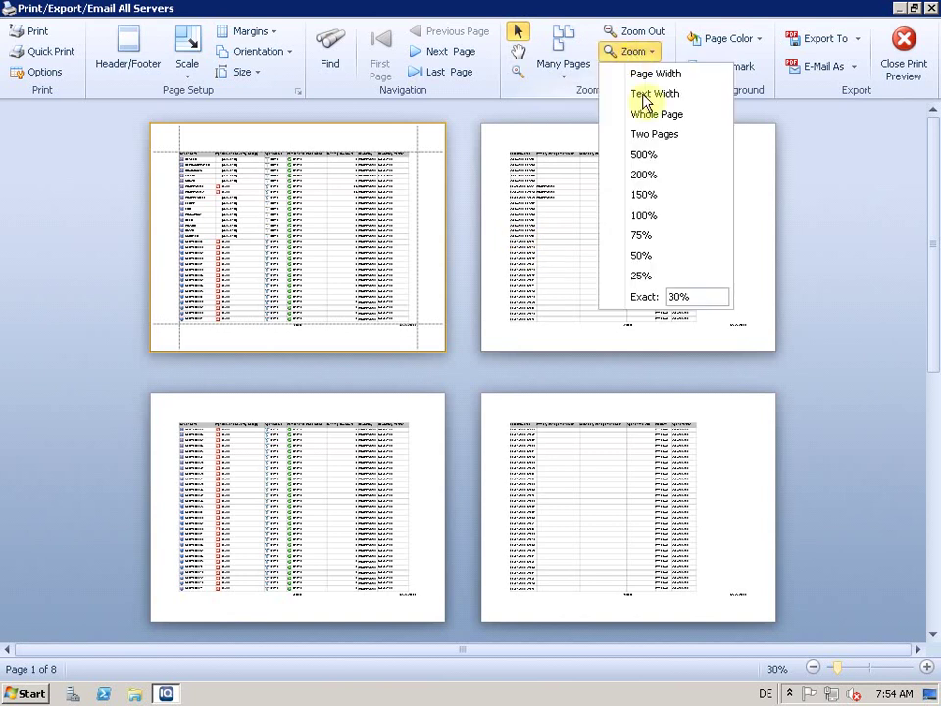
left_click(658, 216)
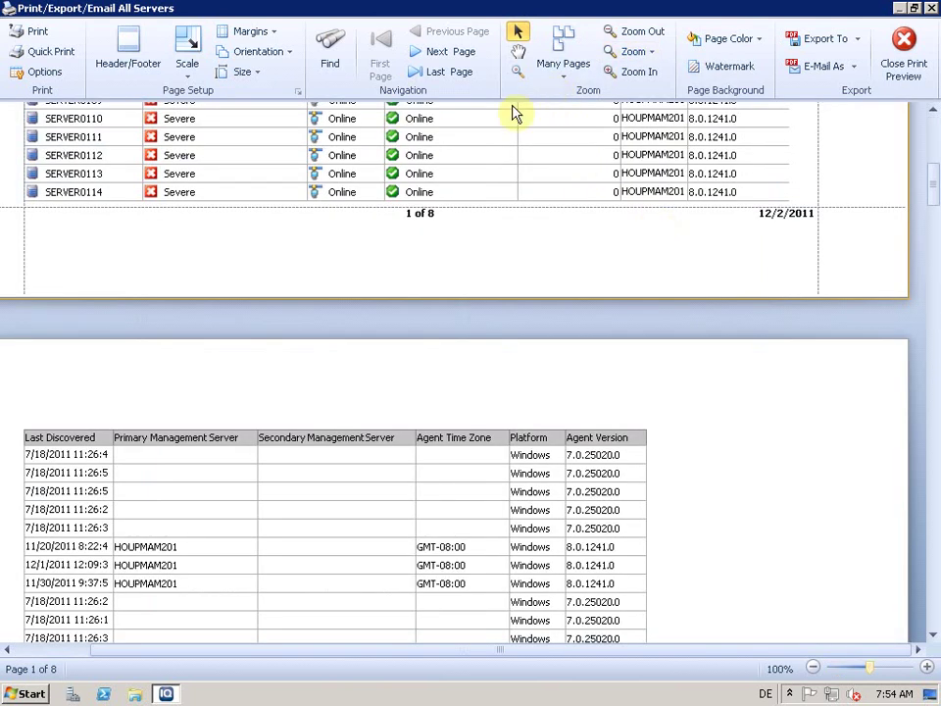
left_click(397, 123)
In the print options, turn off Vertical Lines, try Even Row Appearance, and enable Auto Width.
left_click(44, 74)
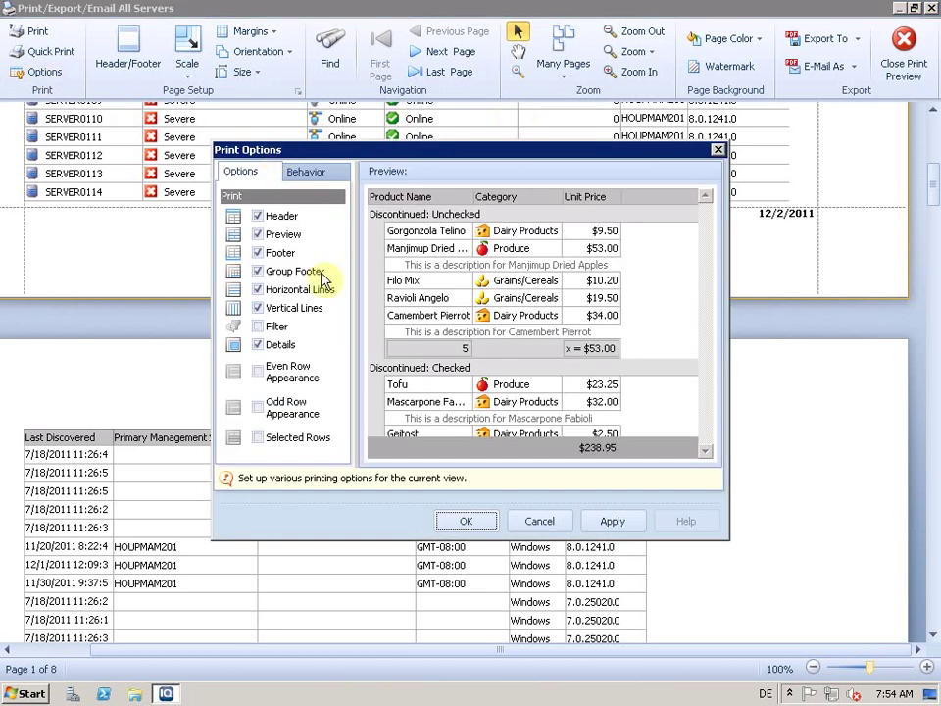
left_click(280, 311)
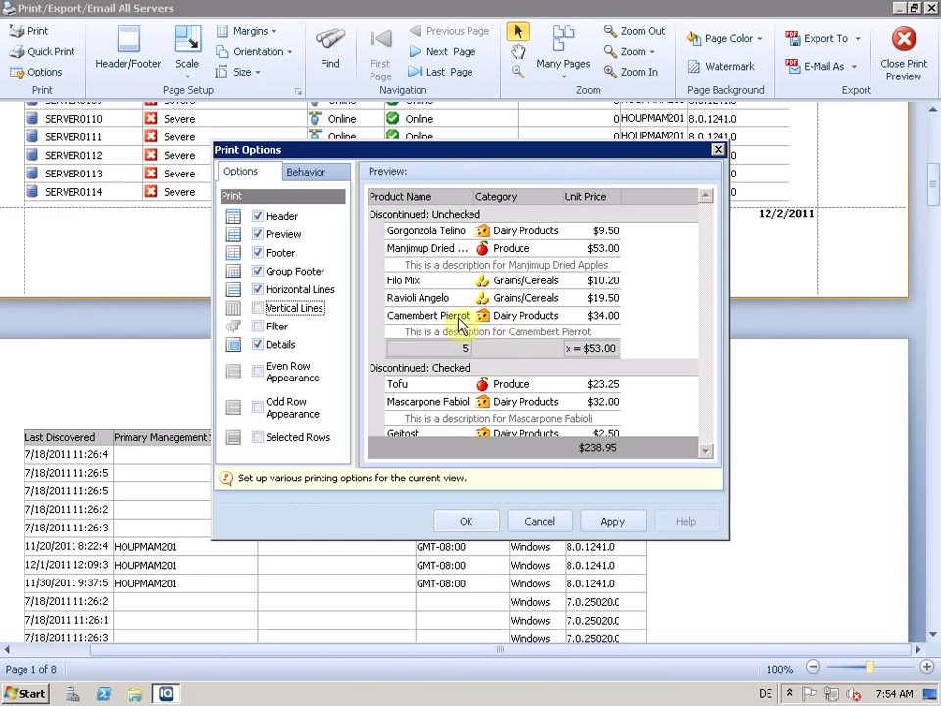
left_click(279, 382)
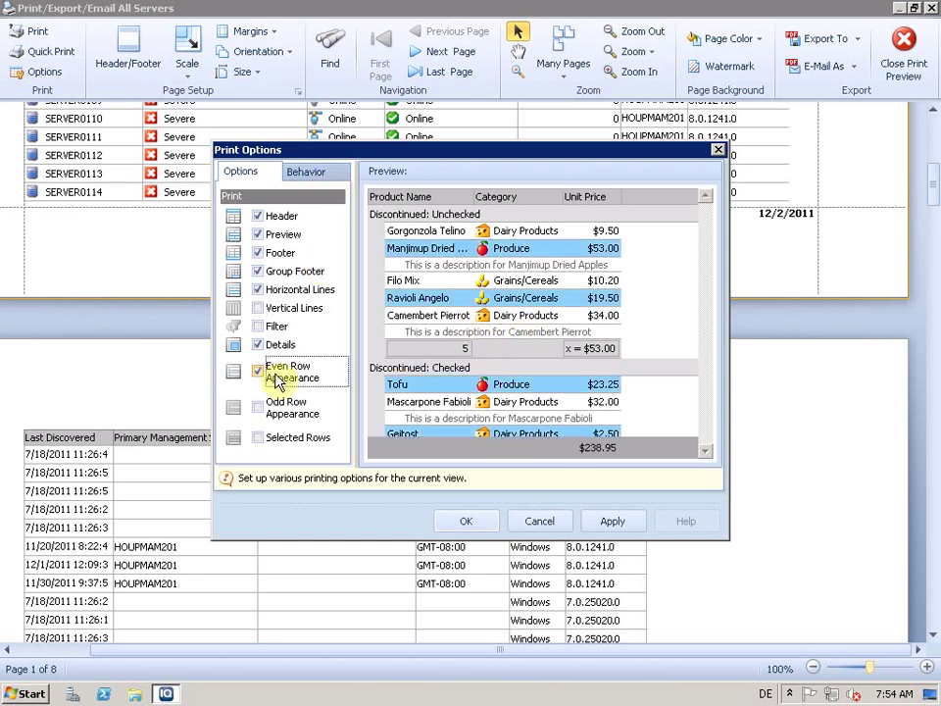
left_click(324, 174)
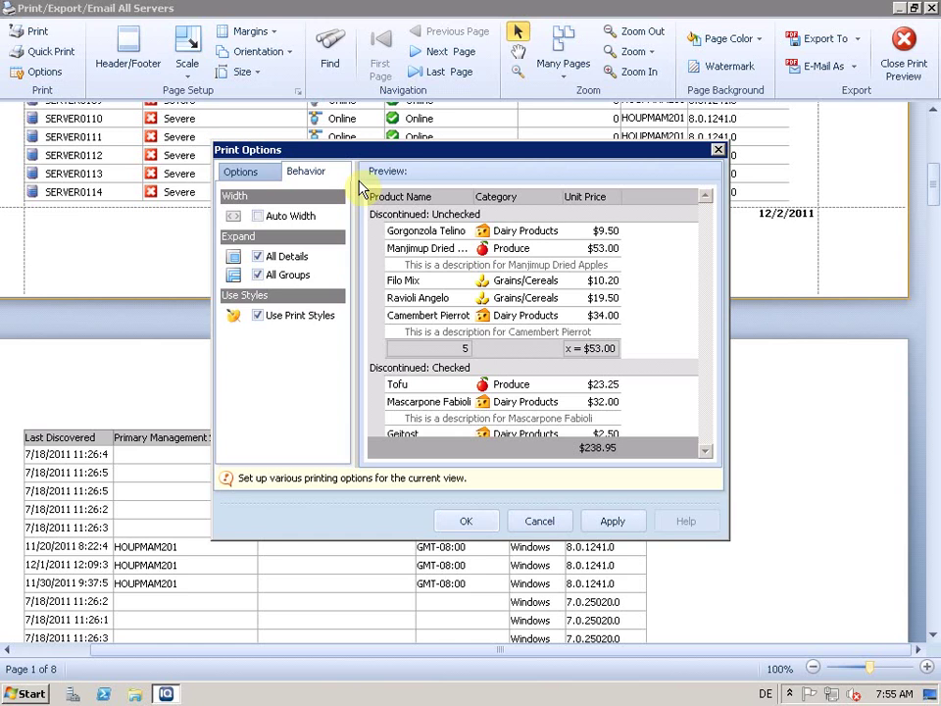
left_click(255, 216)
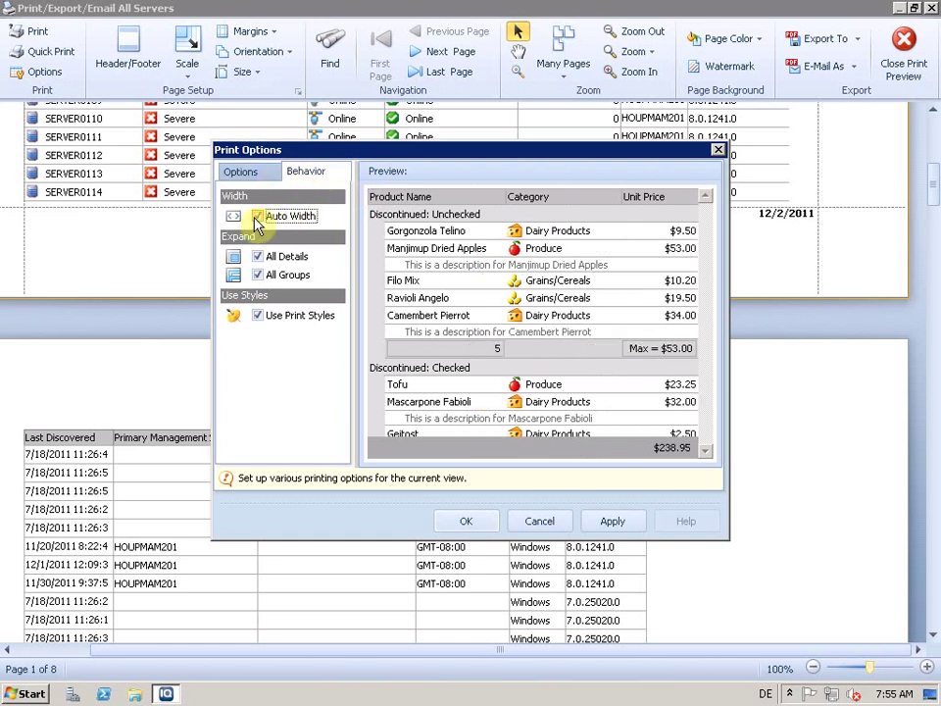
left_click(479, 522)
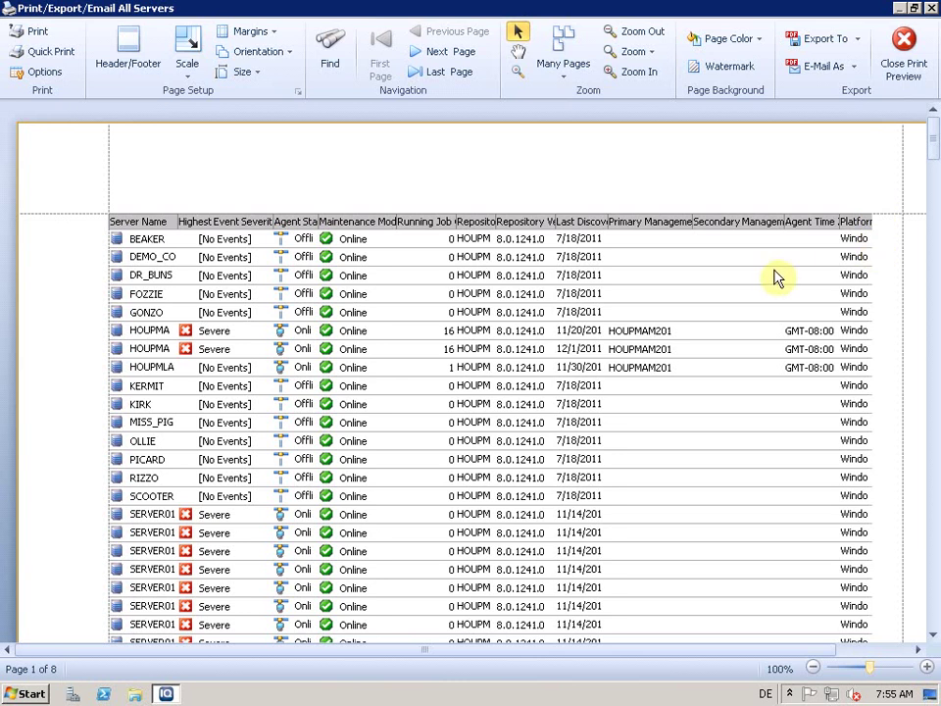
Set the page margins to Narrow and scale the report down below 100% of normal size.
left_click(253, 33)
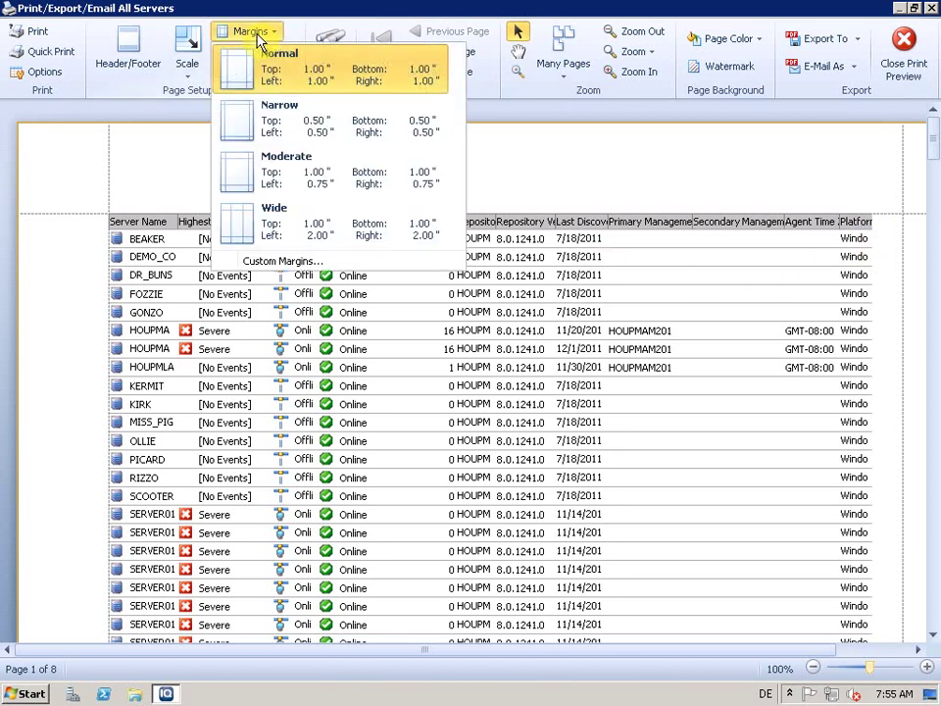
left_click(278, 121)
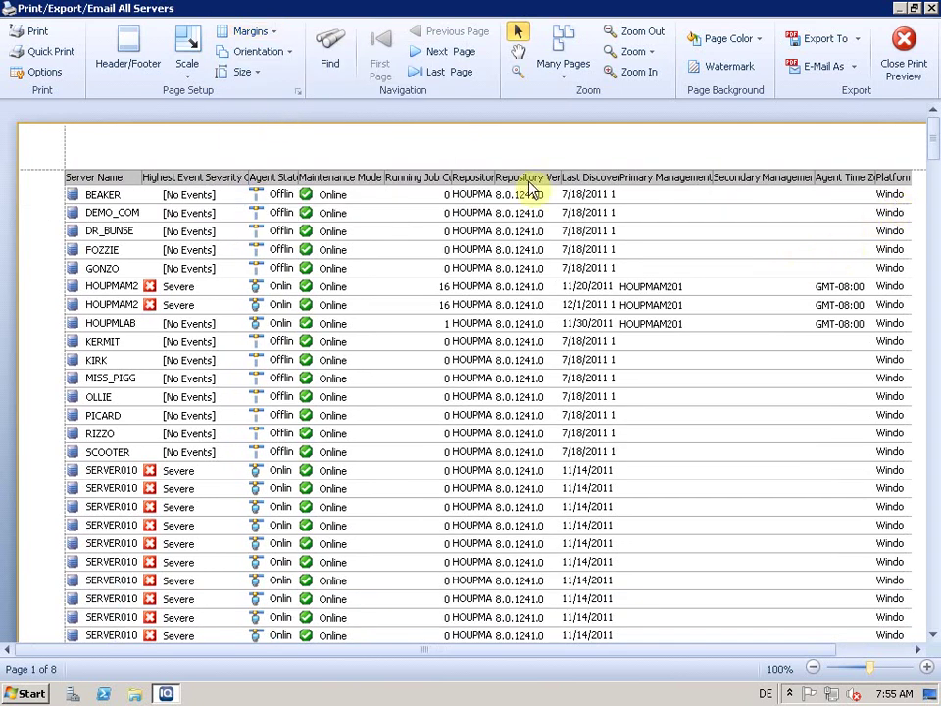
left_click(188, 65)
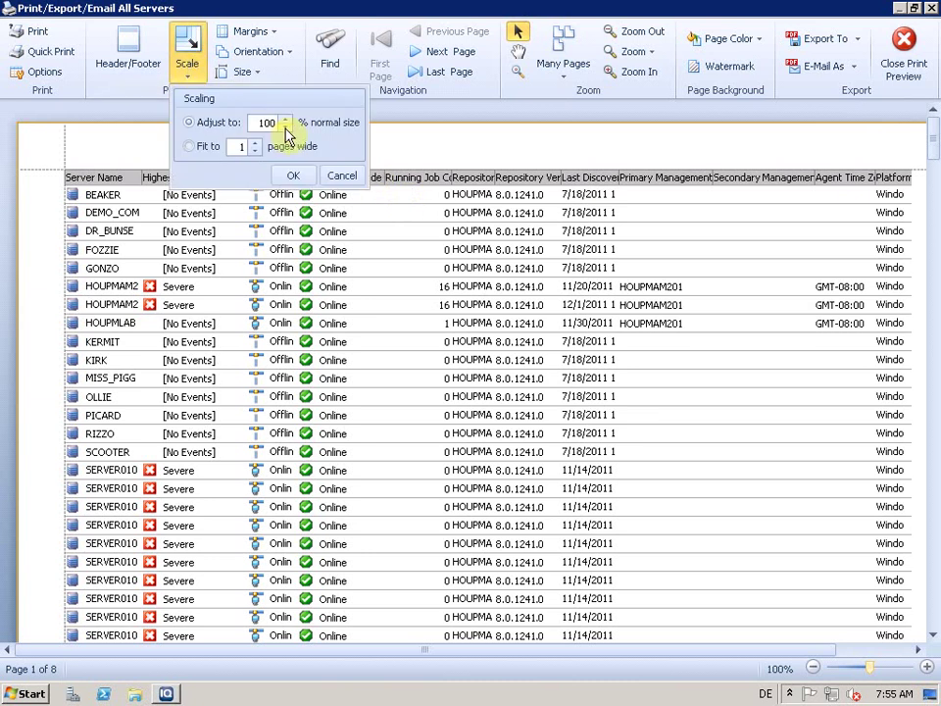
left_click(285, 128)
left_click(297, 176)
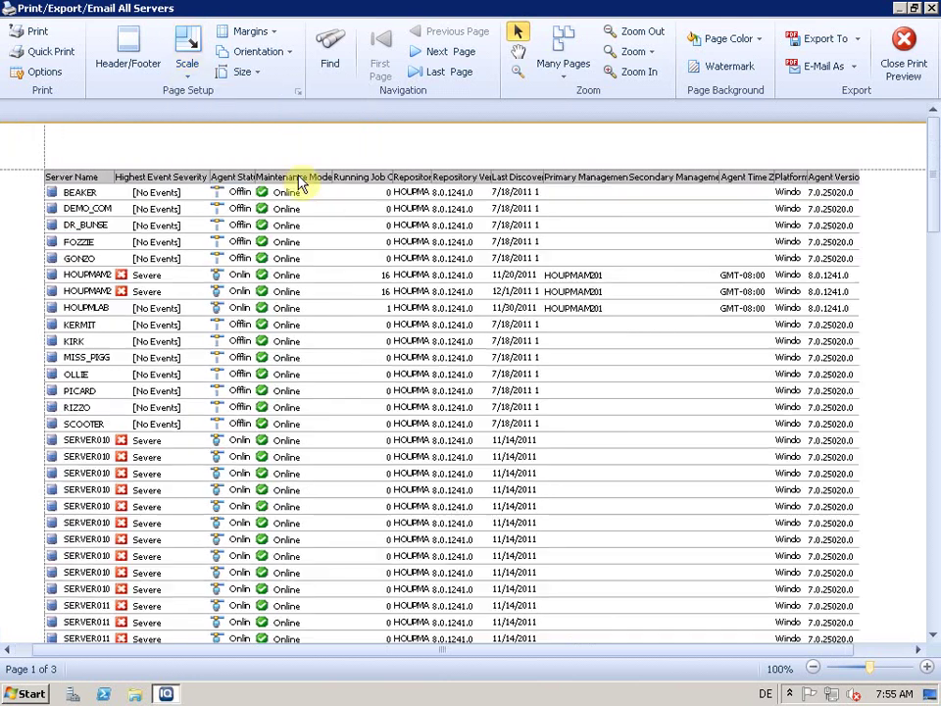
left_click(559, 67)
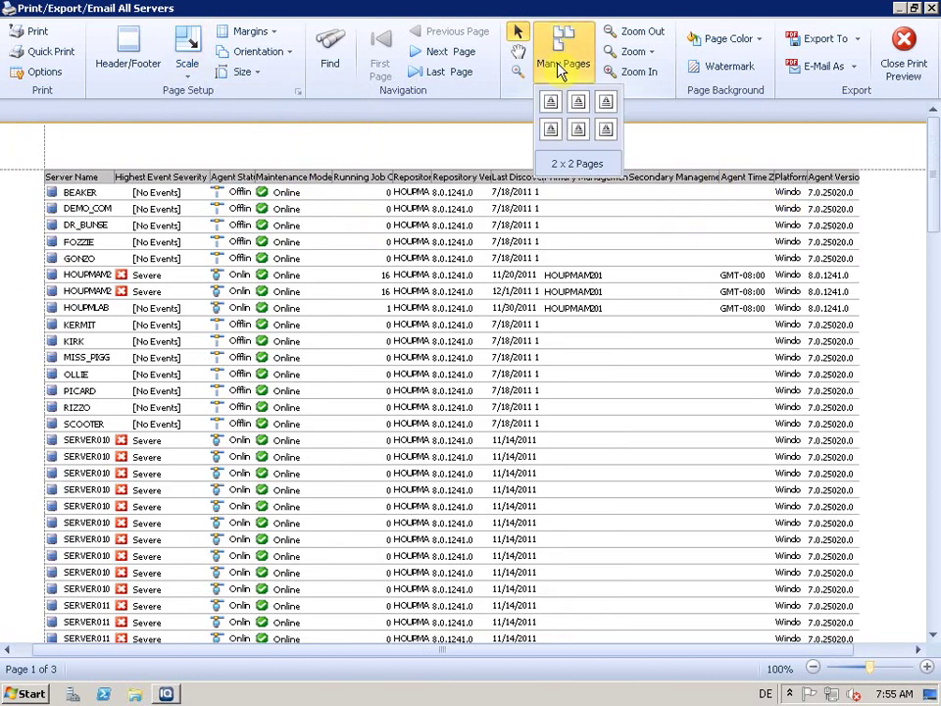
left_click(557, 141)
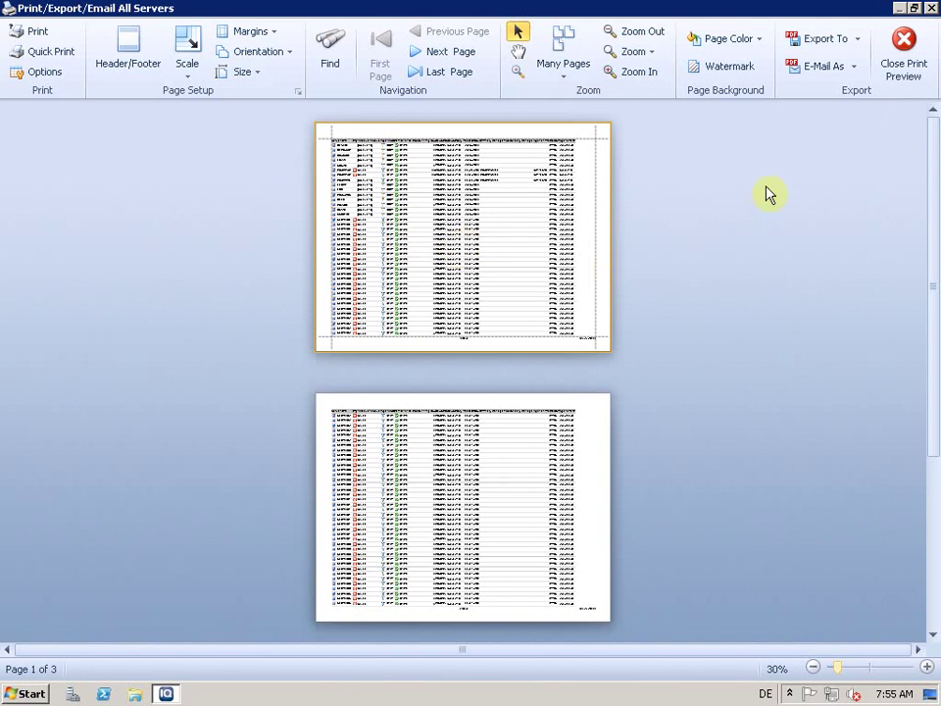
Export the server report with the default PDF options as Document.pdf on the Desktop, replacing the existing file, and open it.
left_click(858, 43)
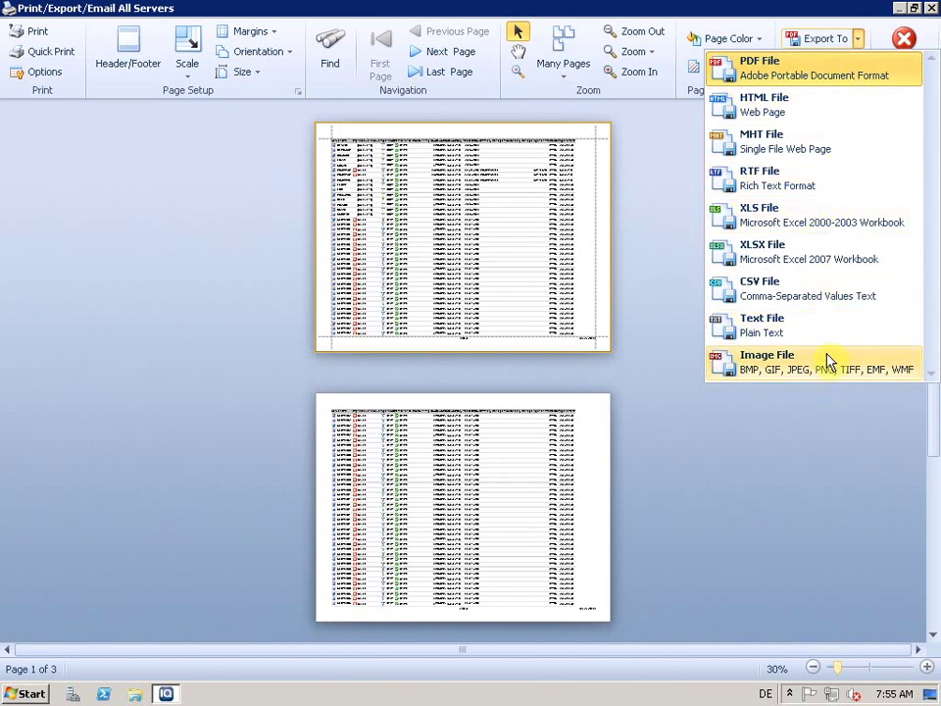
left_click(796, 76)
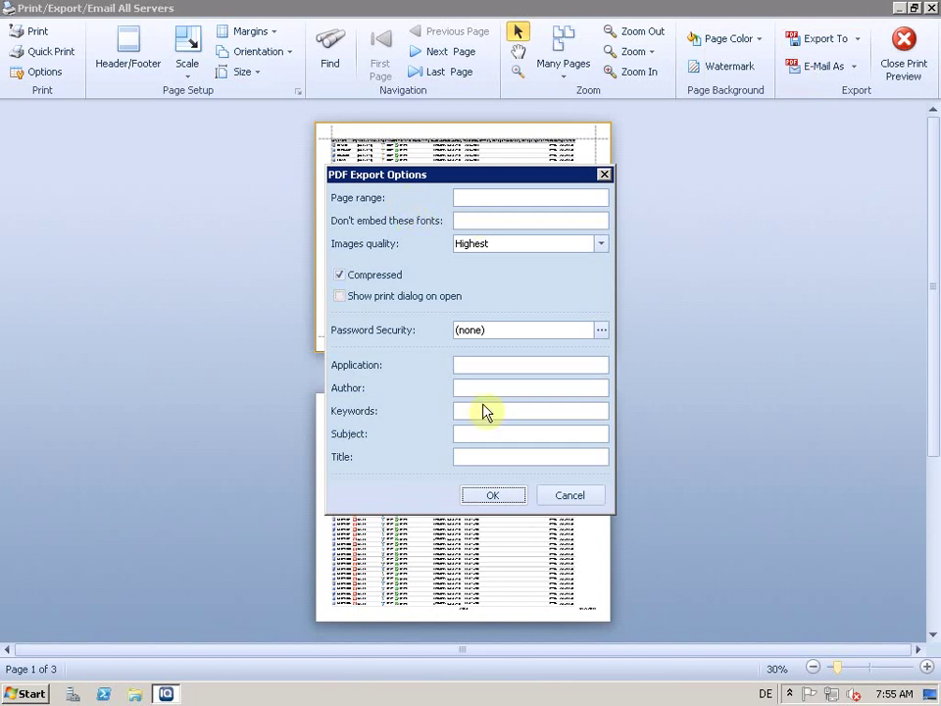
left_click(508, 500)
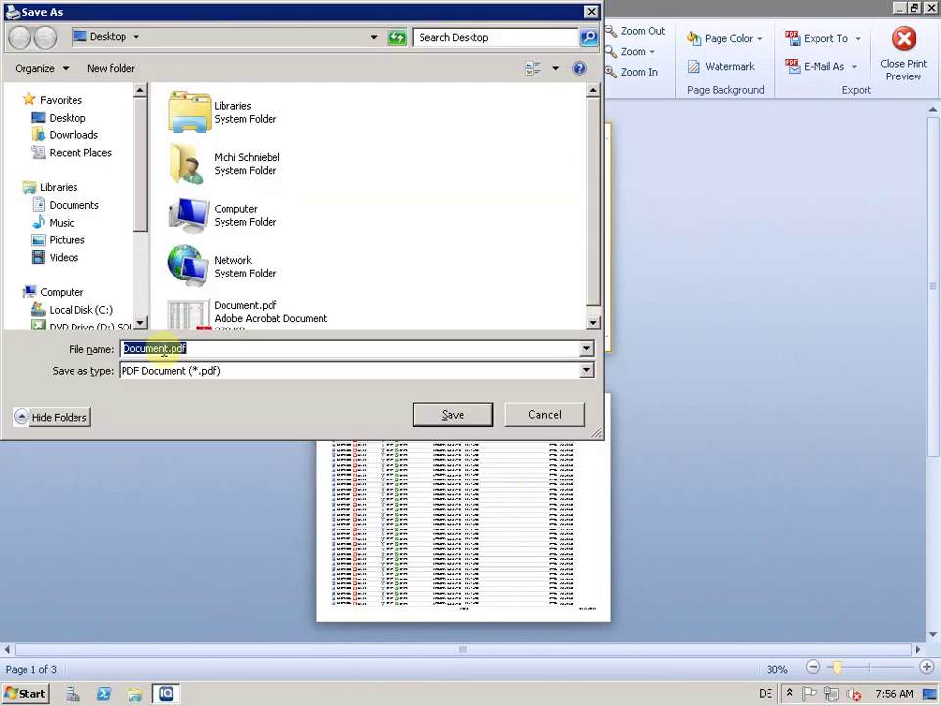
left_click(434, 418)
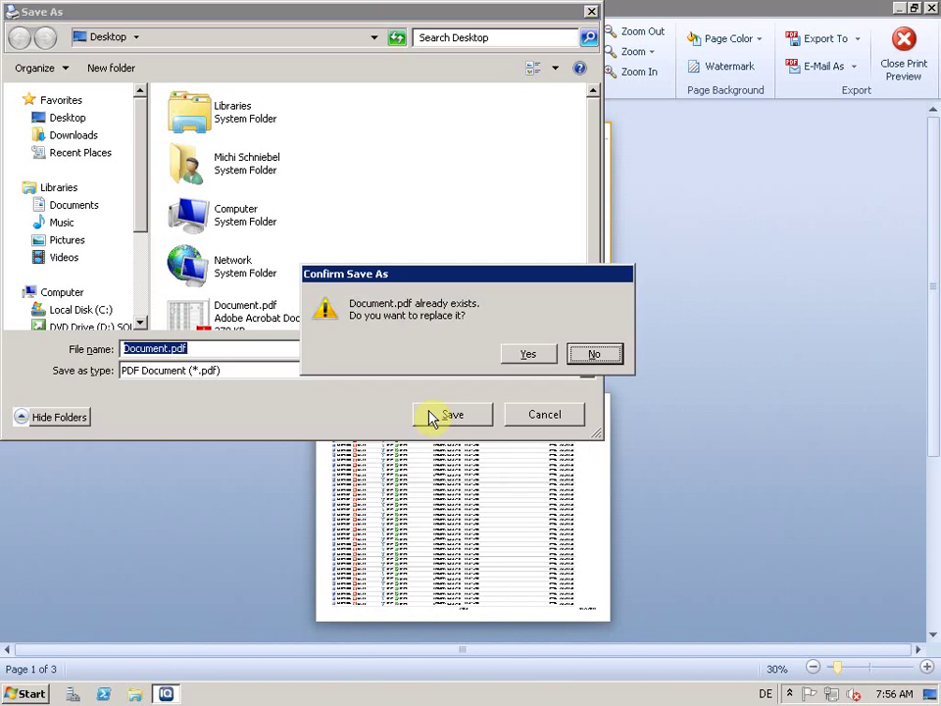
left_click(525, 353)
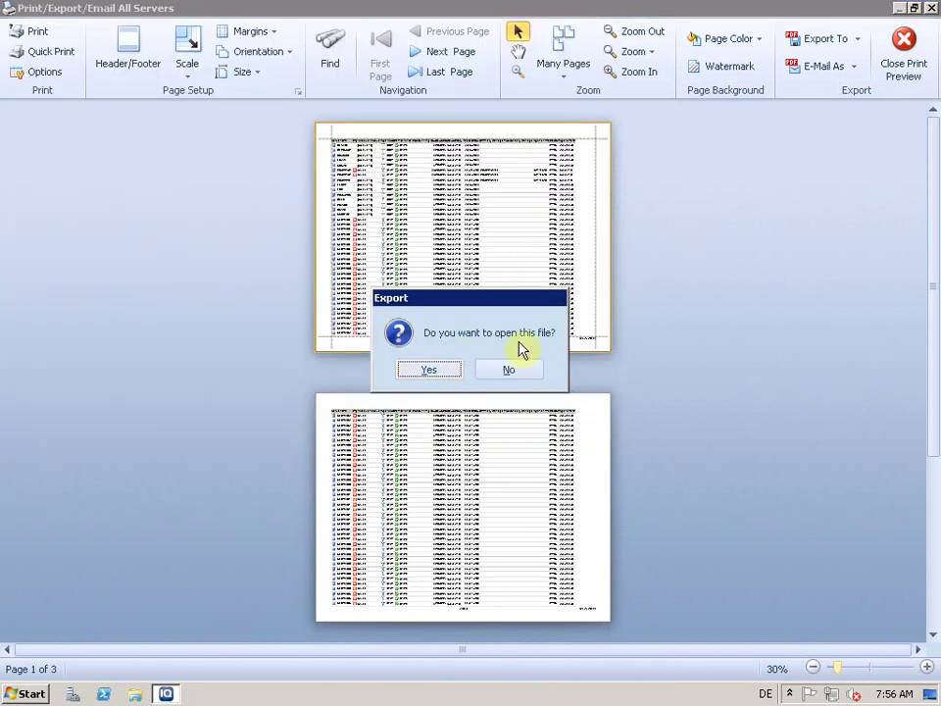
left_click(443, 370)
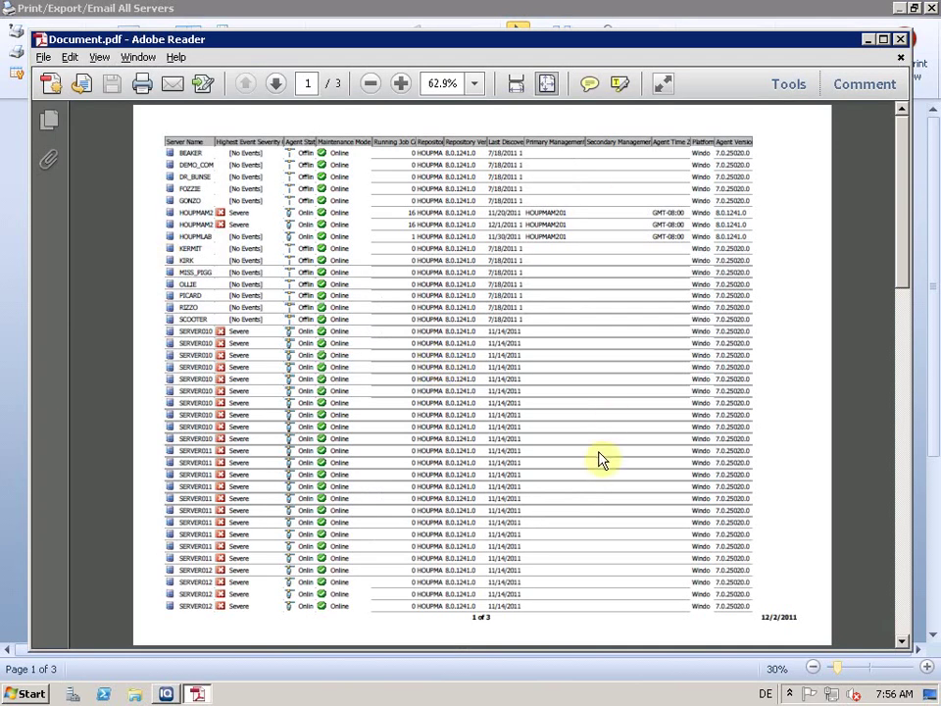
Review the exported PDF through to its last page, and close both the PDF and the print preview.
left_click(912, 355)
left_click(908, 423)
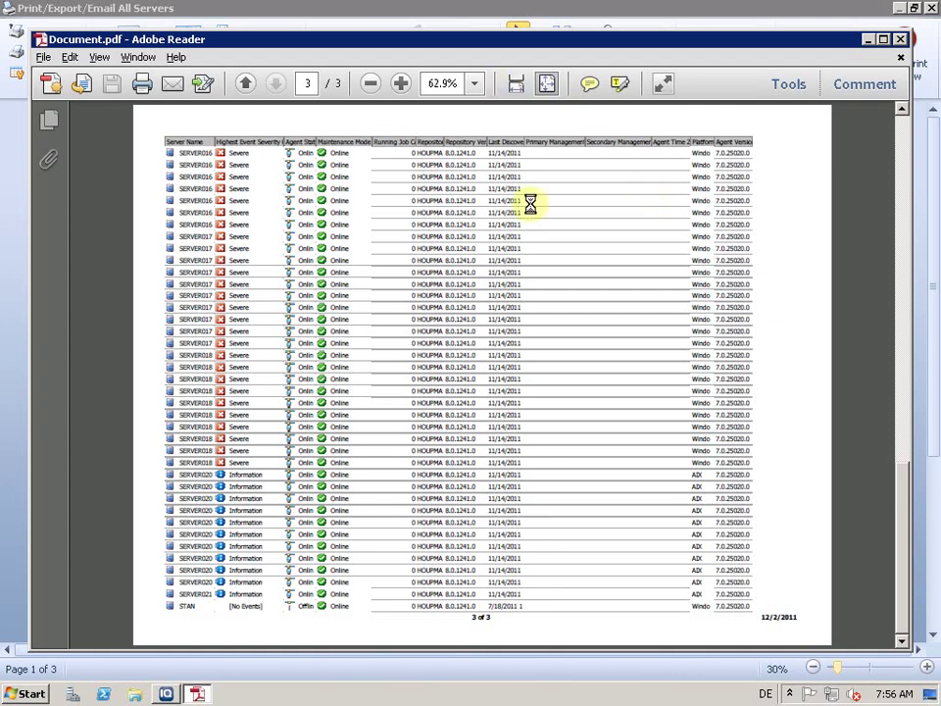
left_click(899, 41)
left_click(902, 40)
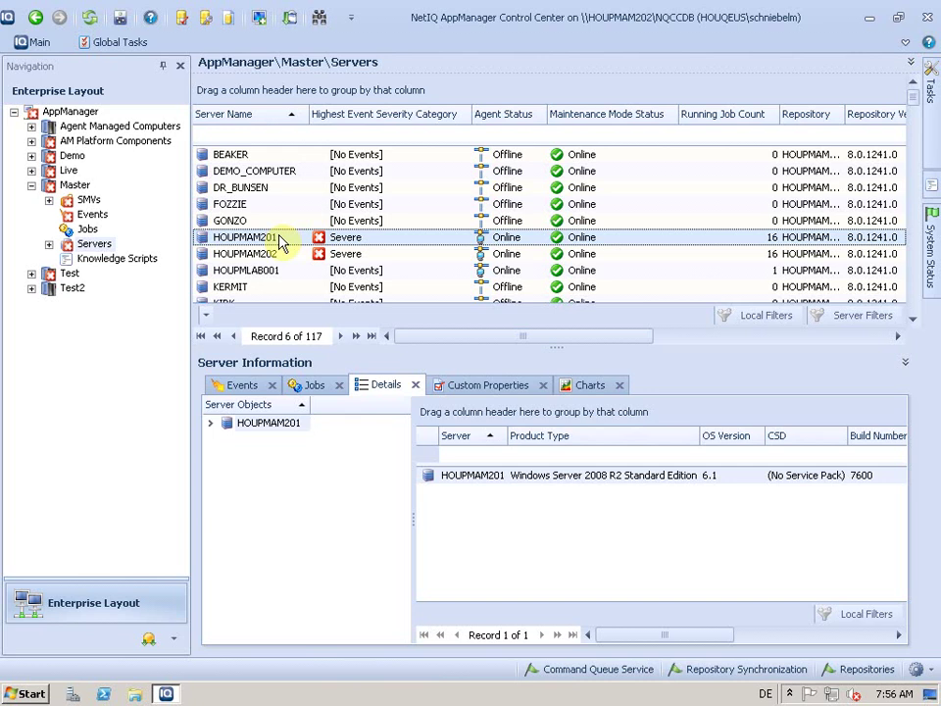
Load the details of all servers in the list and open the print preview for all object details.
key("ctrl+a")
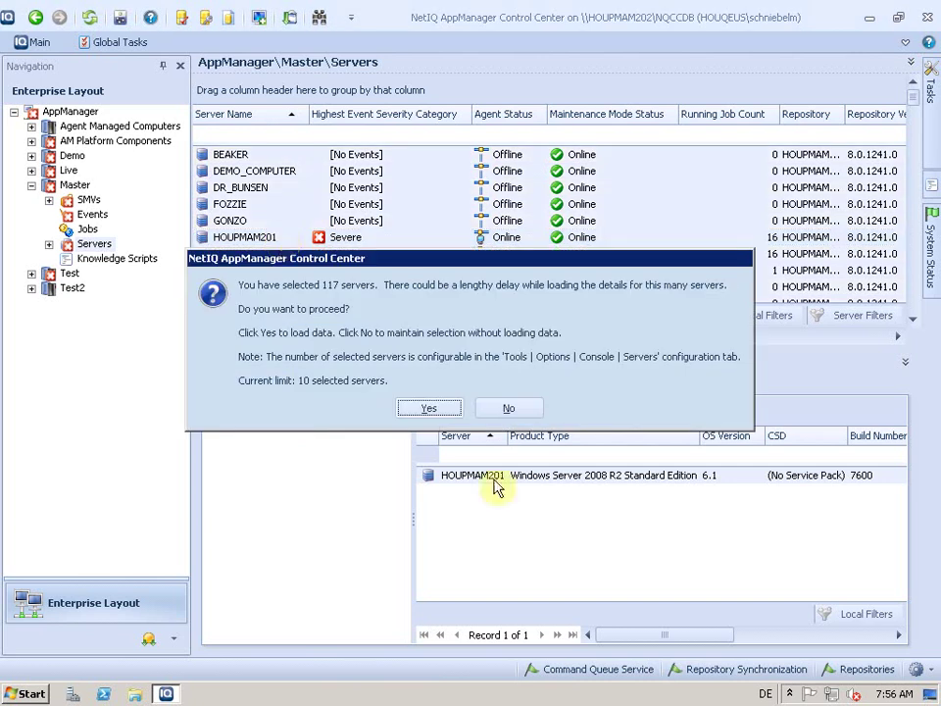
left_click(430, 408)
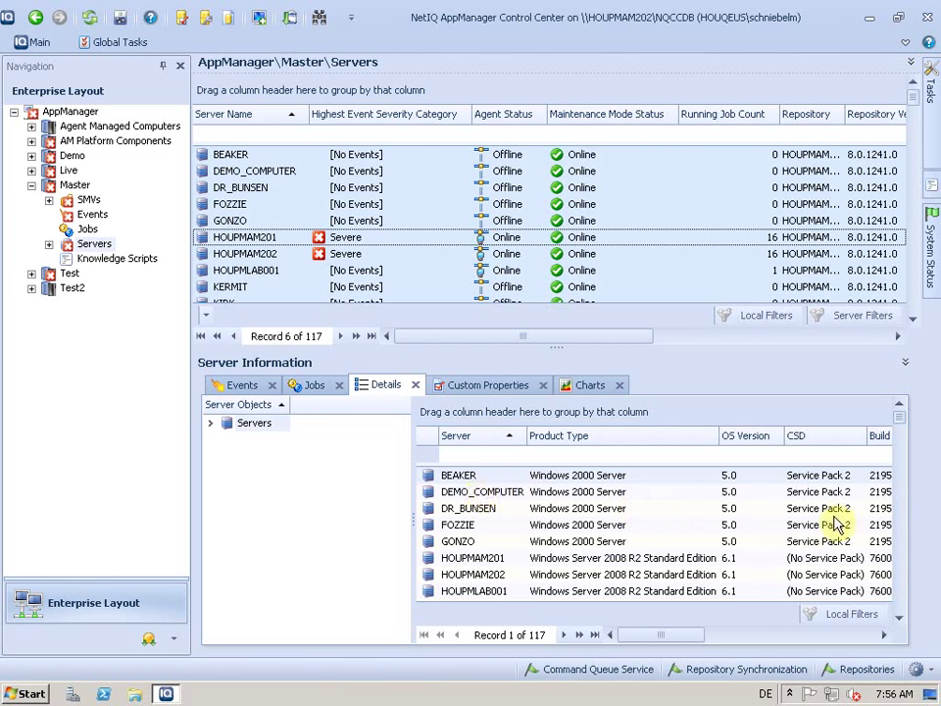
right_click(595, 491)
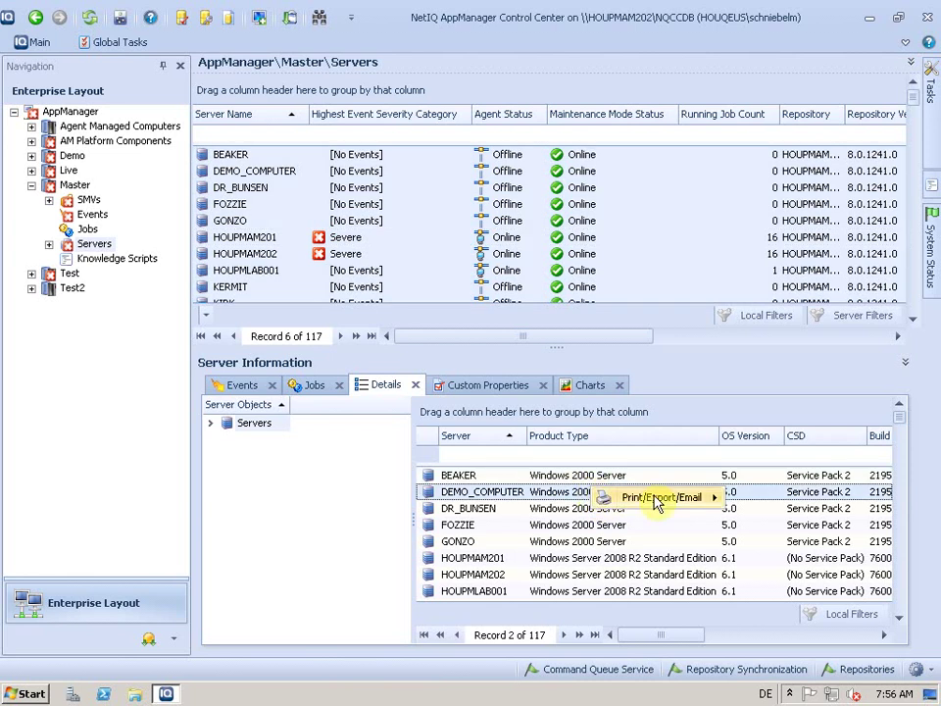
mouse_move(656, 502)
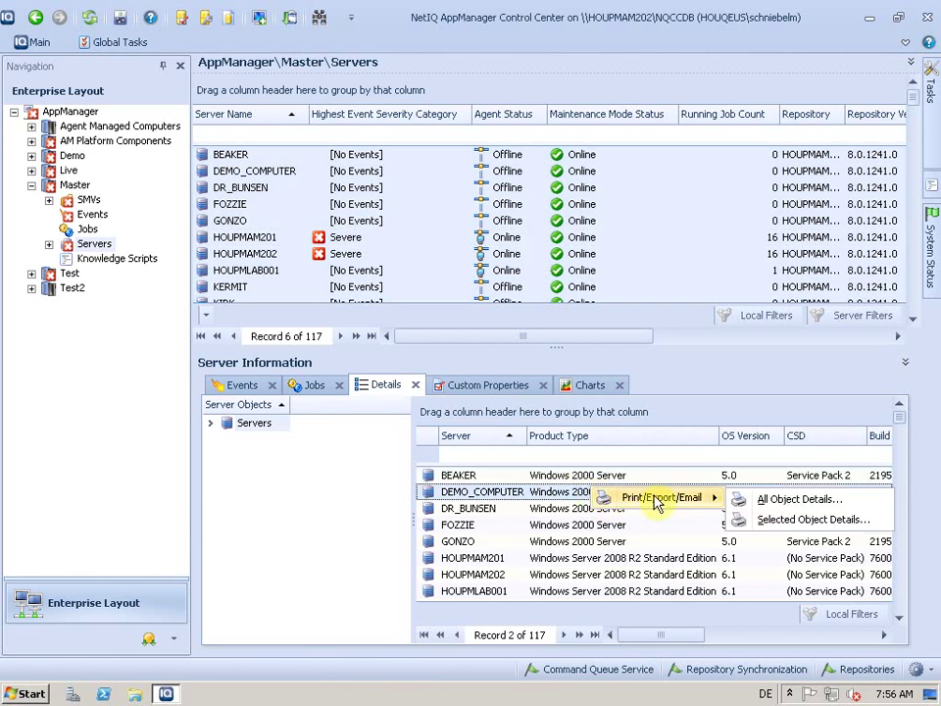
left_click(794, 502)
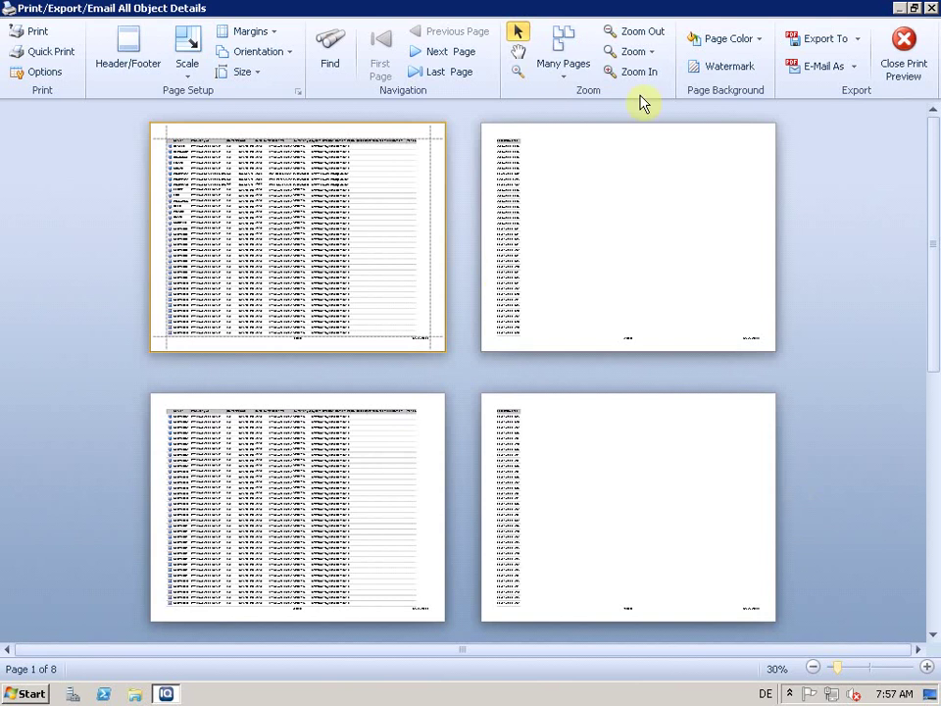
Show the object details preview as single pages and examine the columns on the first page.
left_click(564, 76)
left_click(553, 104)
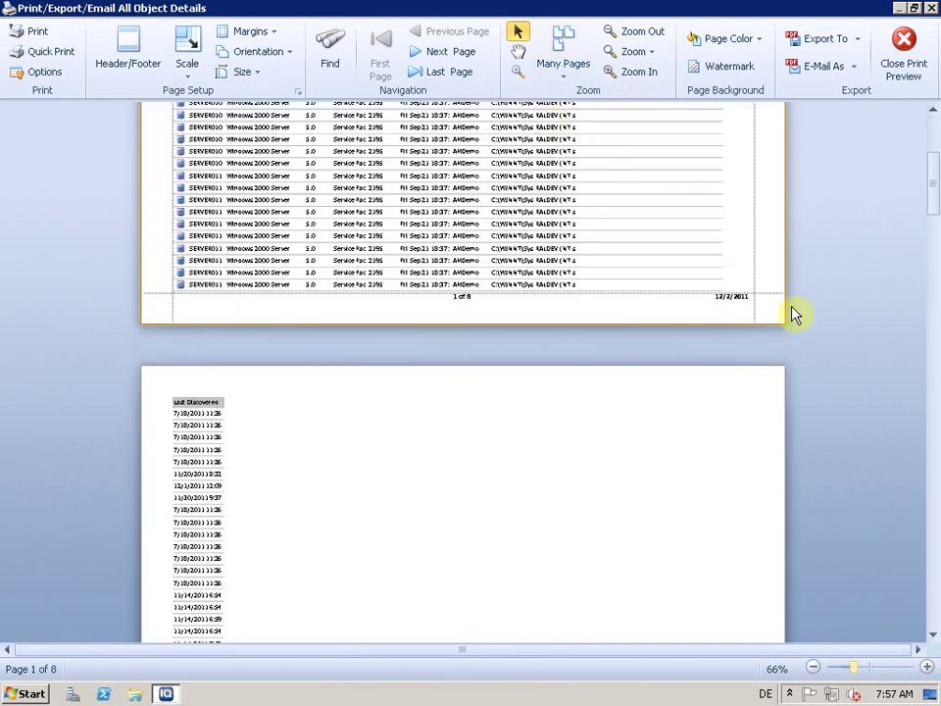
scroll(791, 314, "up", 3)
scroll(689, 320, "up", 1)
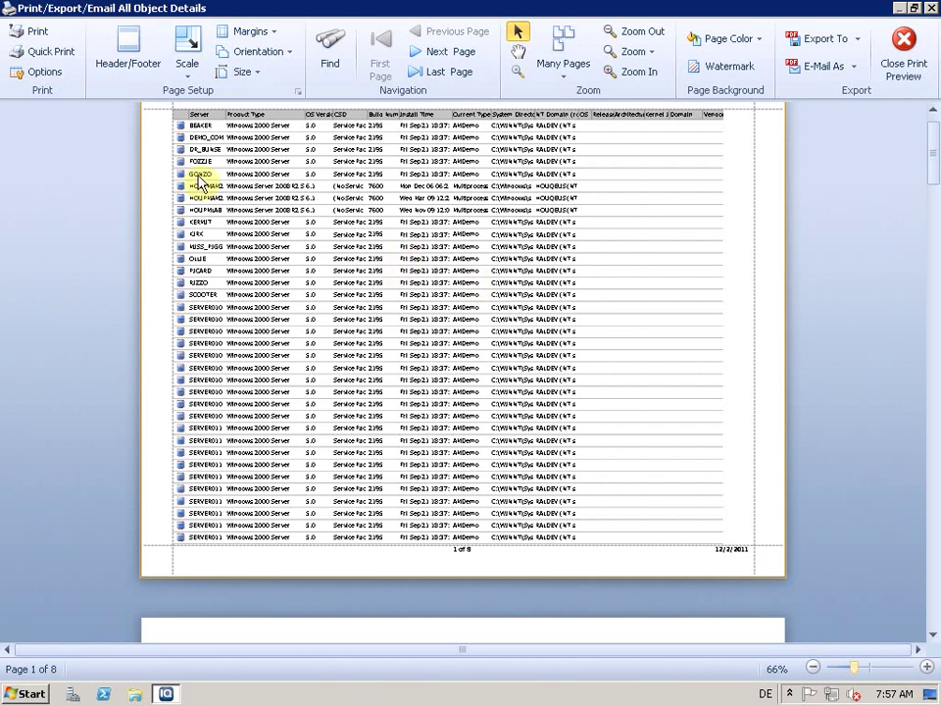
Scale the all object details report to 92% of normal size.
left_click(243, 32)
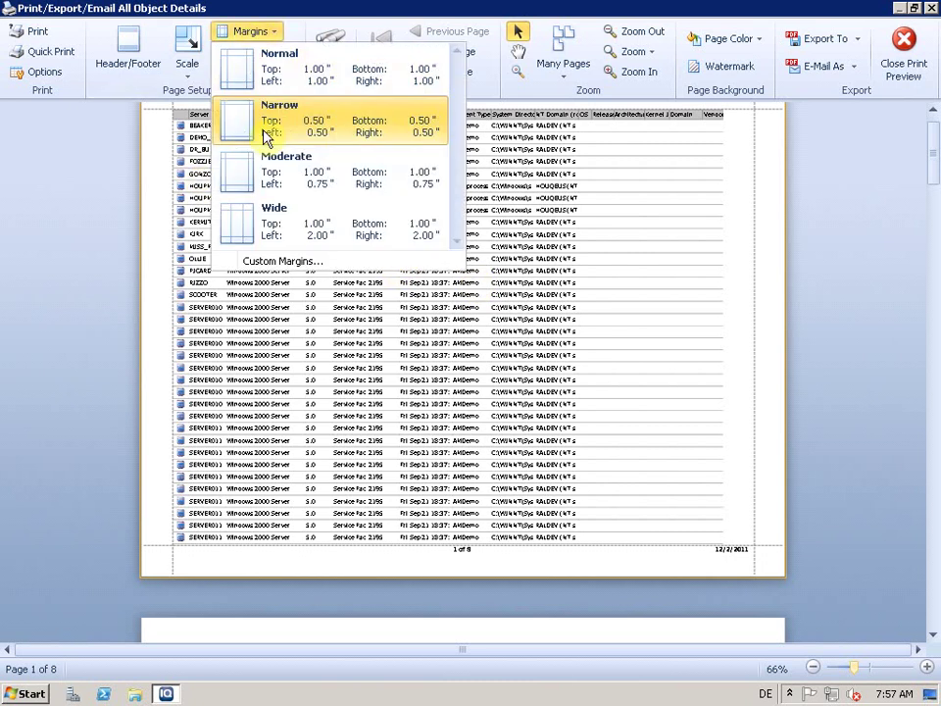
left_click(819, 315)
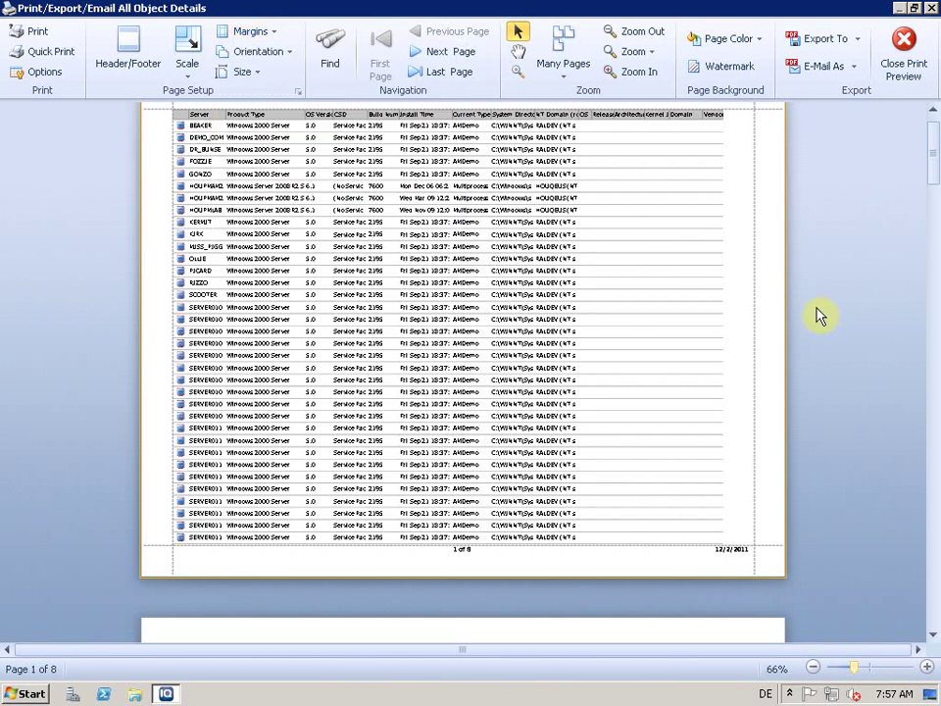
left_click(186, 71)
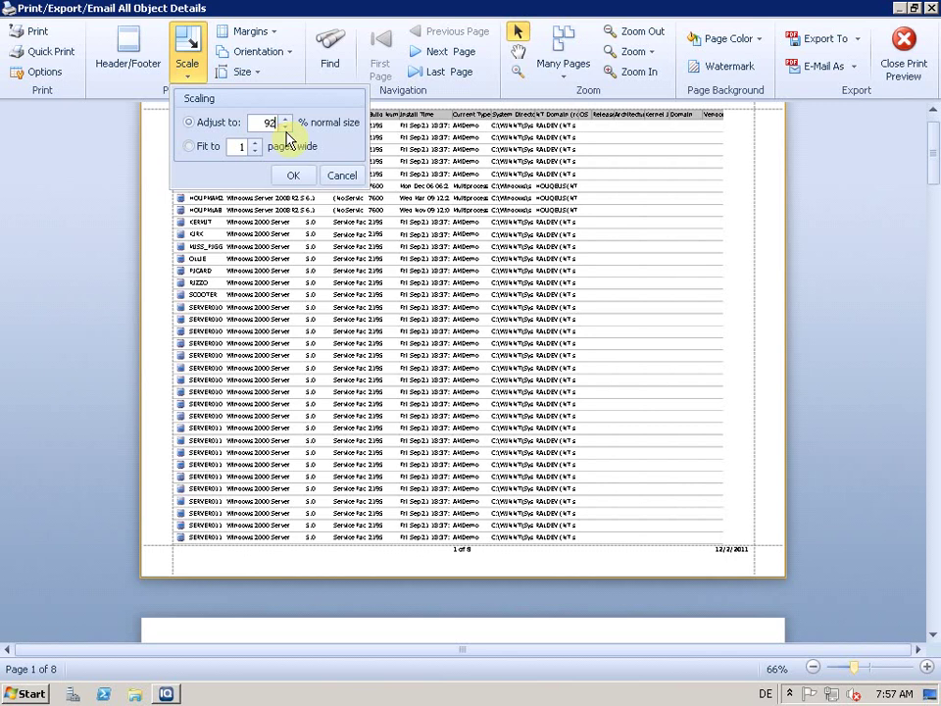
left_click(296, 175)
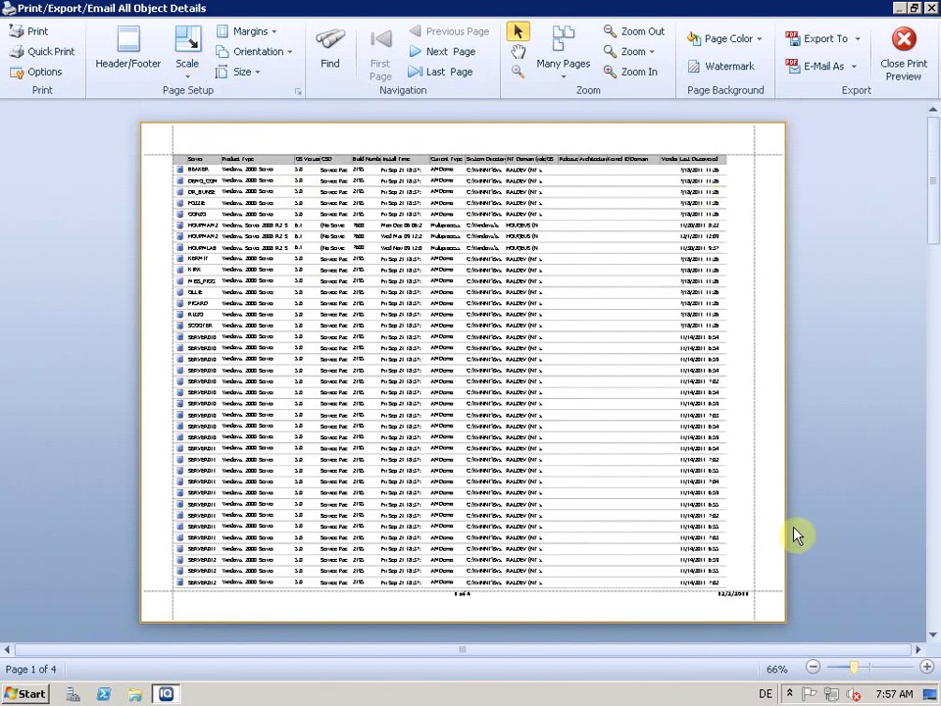
Export the object details to Document.csv on the Desktop with default CSV options, replacing the existing file, and close the opened file and print preview.
left_click(851, 39)
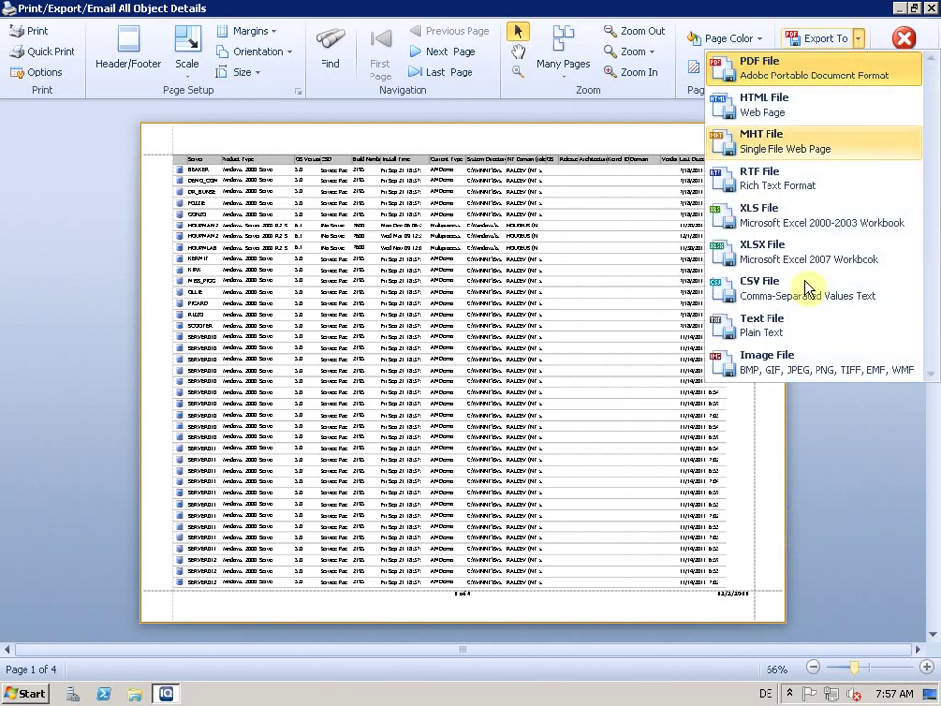
left_click(795, 294)
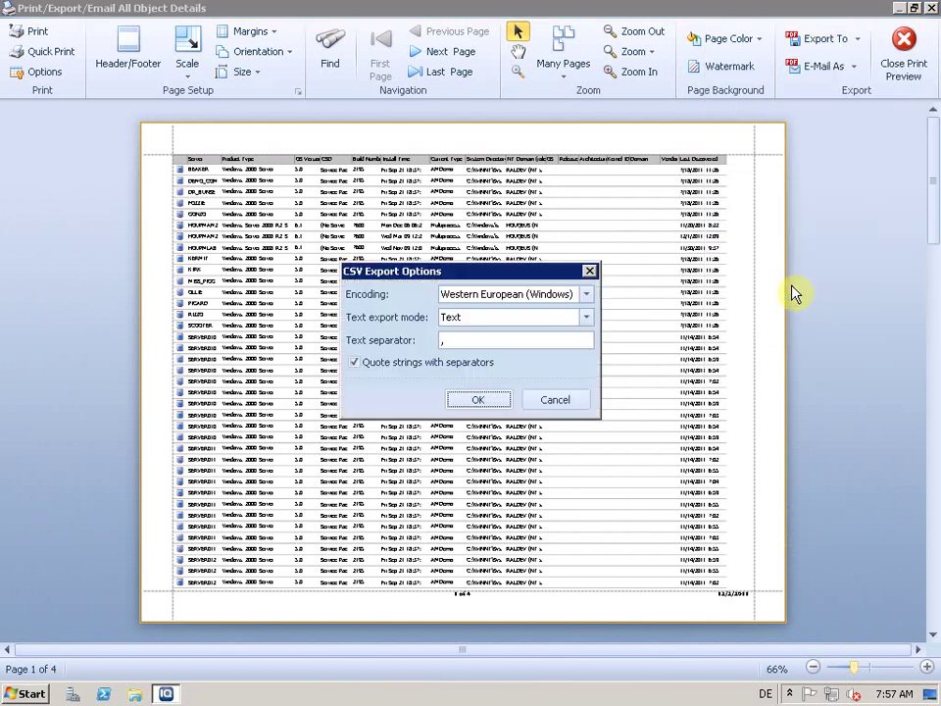
left_click(459, 404)
left_click(455, 416)
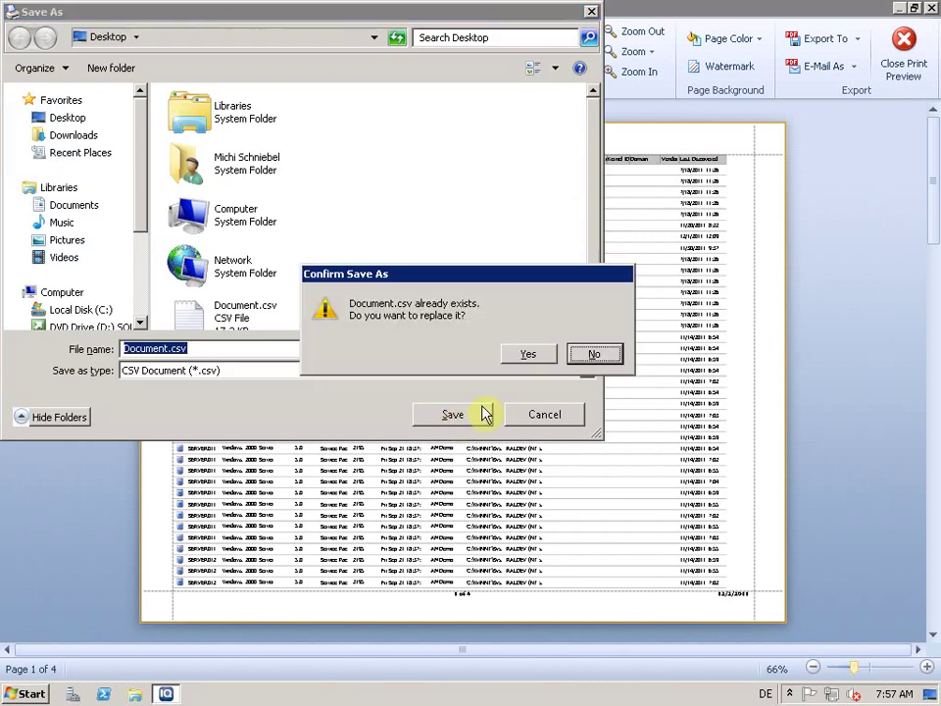
left_click(525, 363)
left_click(433, 370)
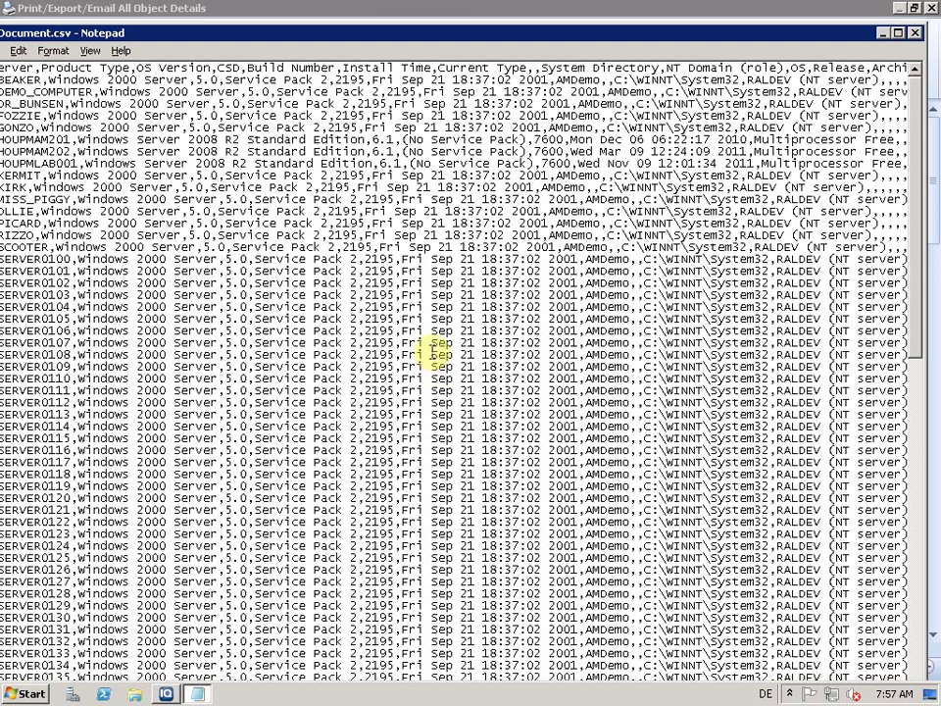
left_click(914, 32)
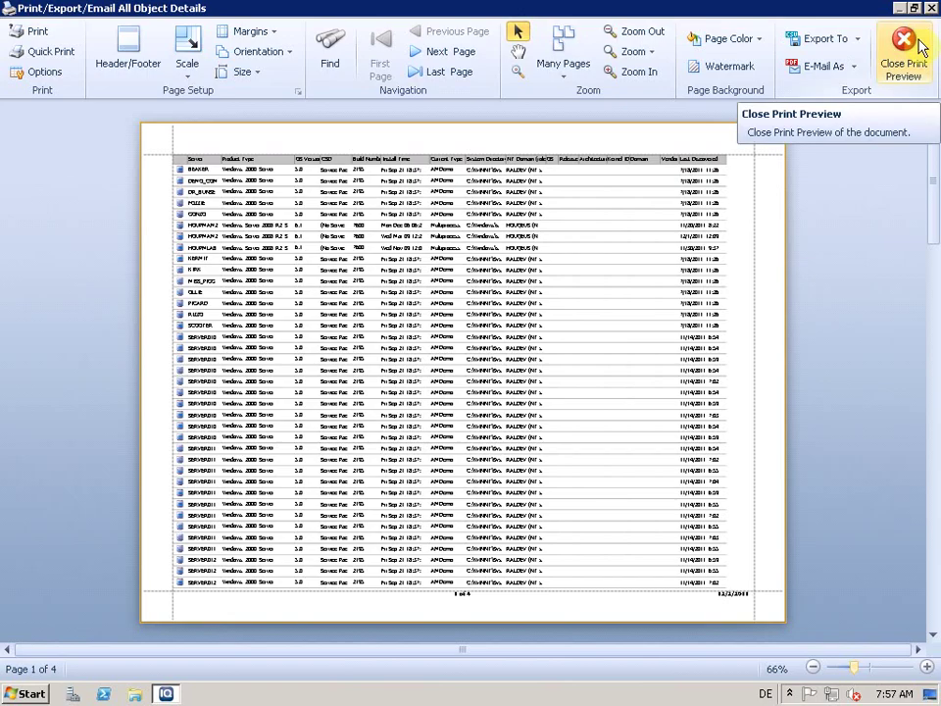
left_click(909, 39)
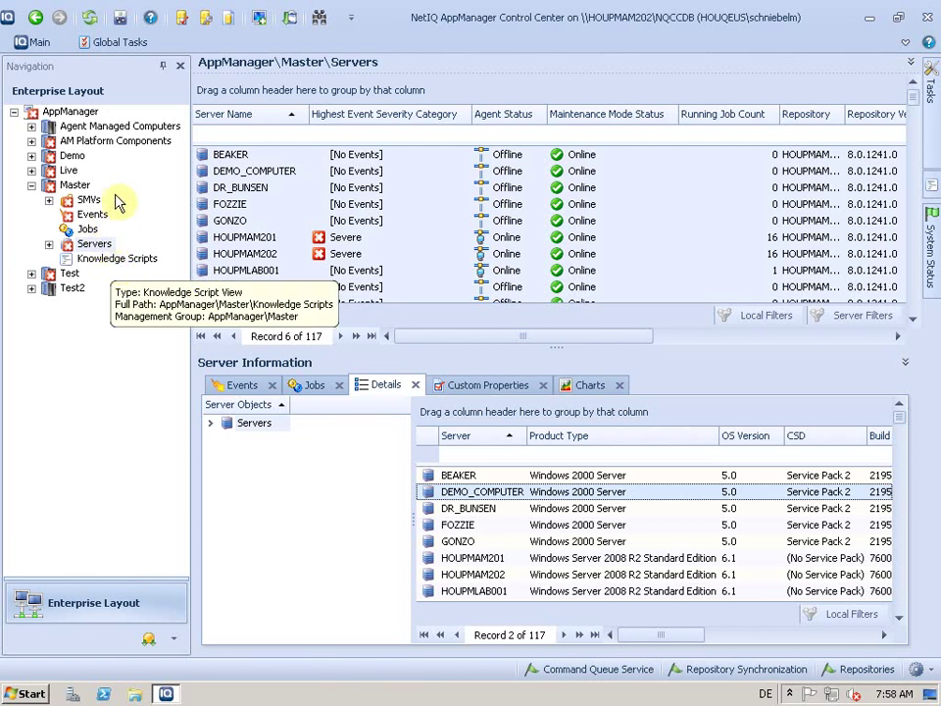
Show the user groups in the security management settings and open their print preview.
left_click(206, 19)
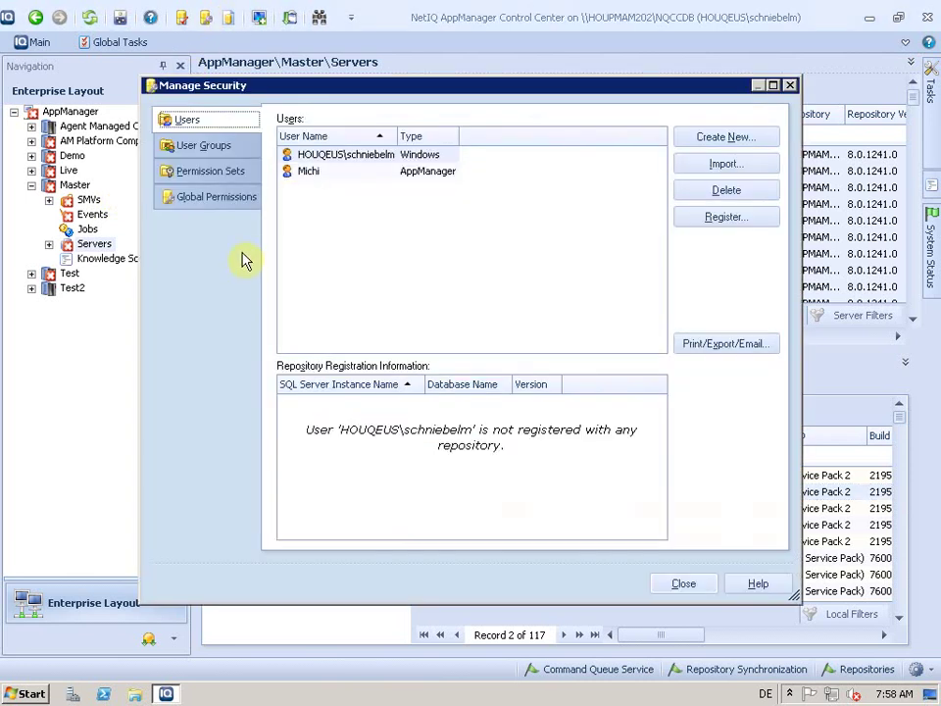
left_click(216, 154)
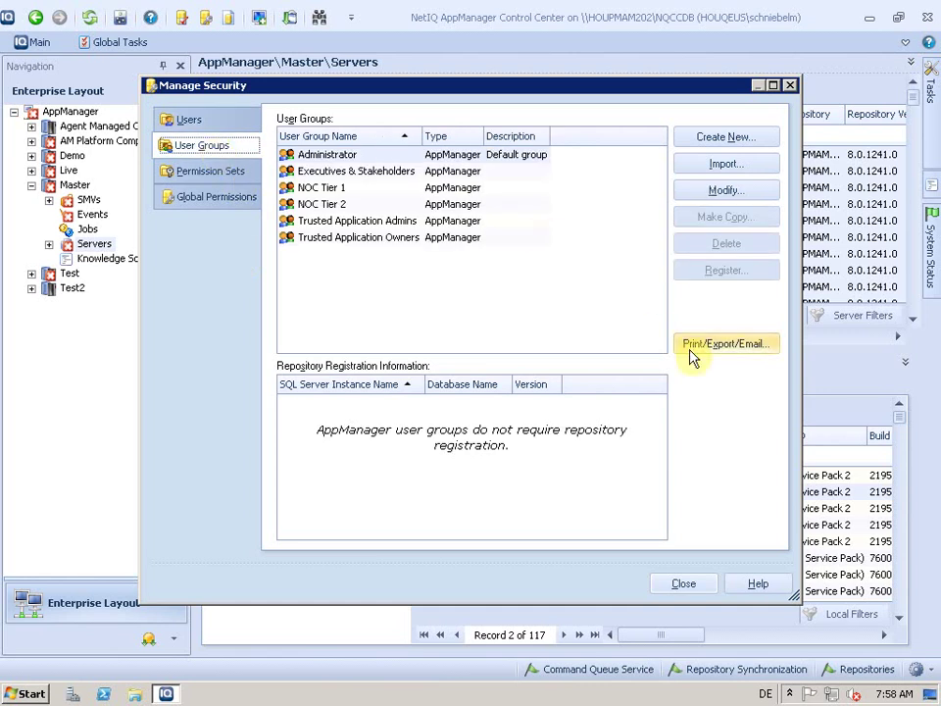
left_click(725, 348)
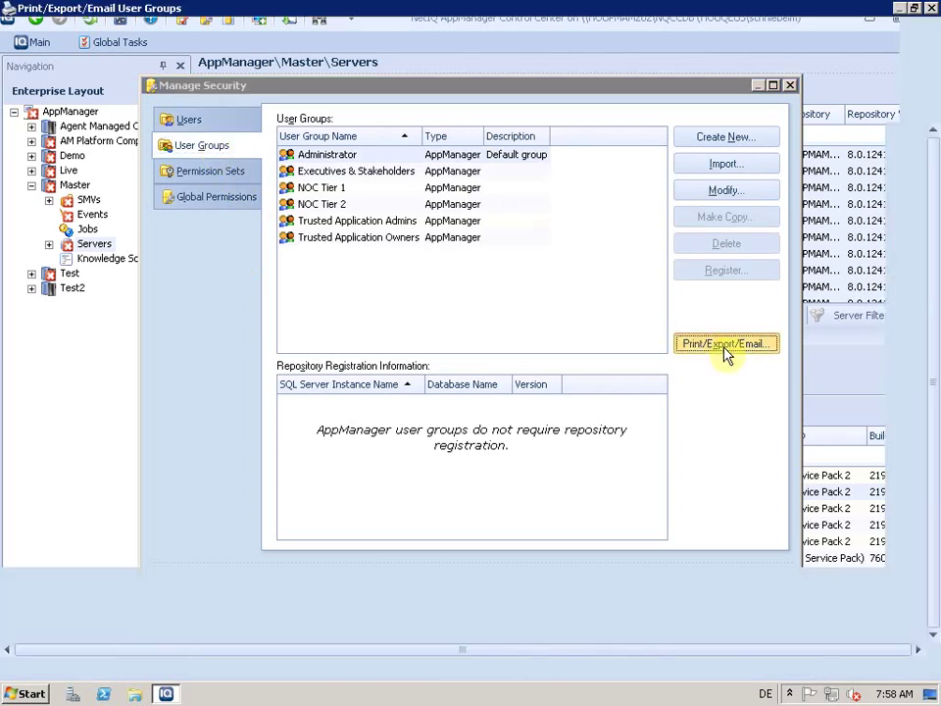